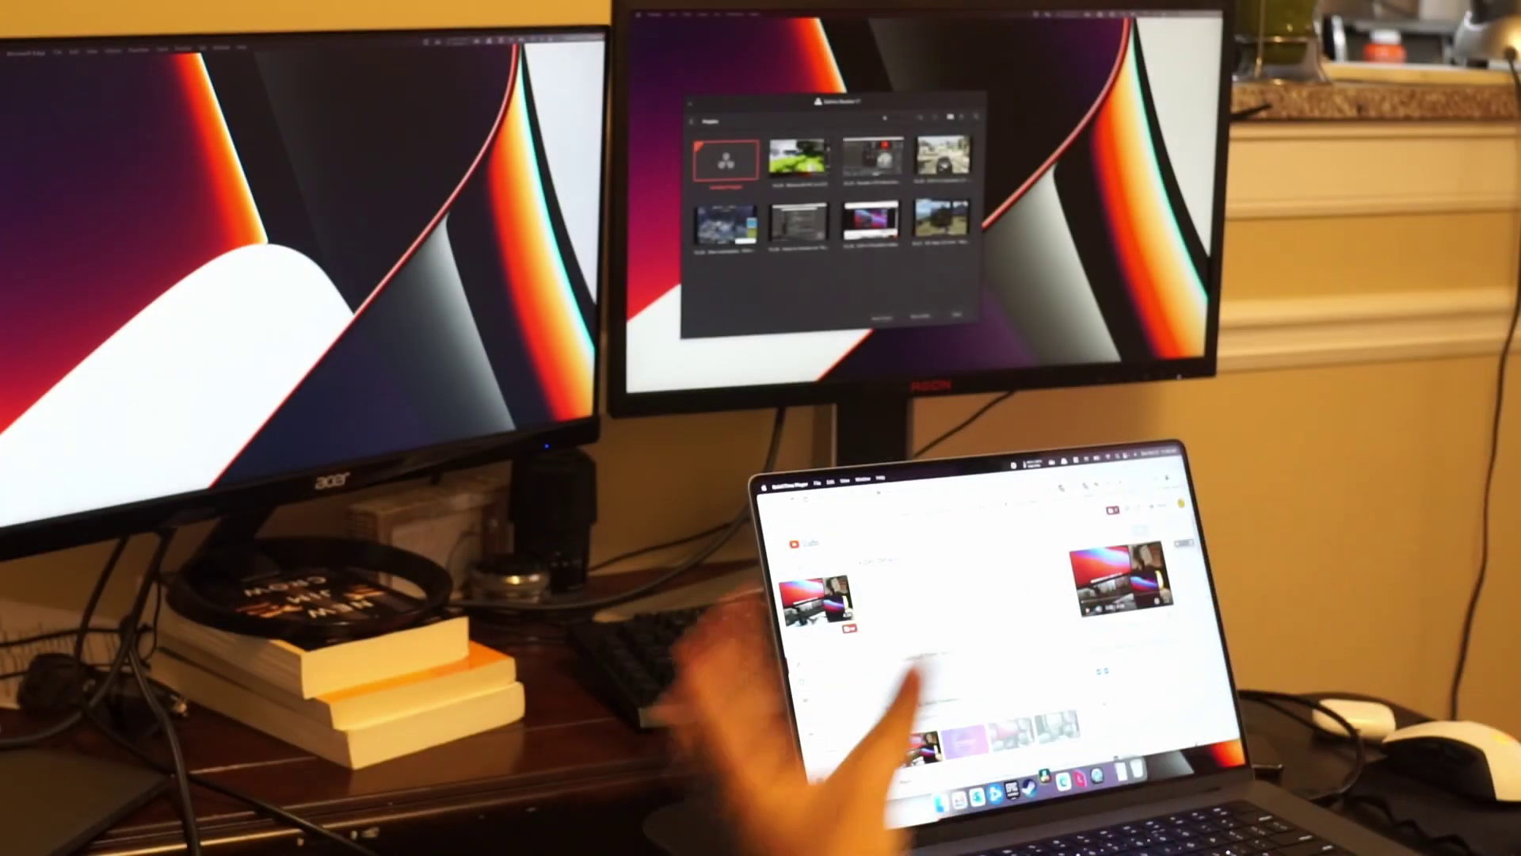
Switch to Edge, then launch System Preferences' Displays pane through a Spotlight search.
key("super+Tab")
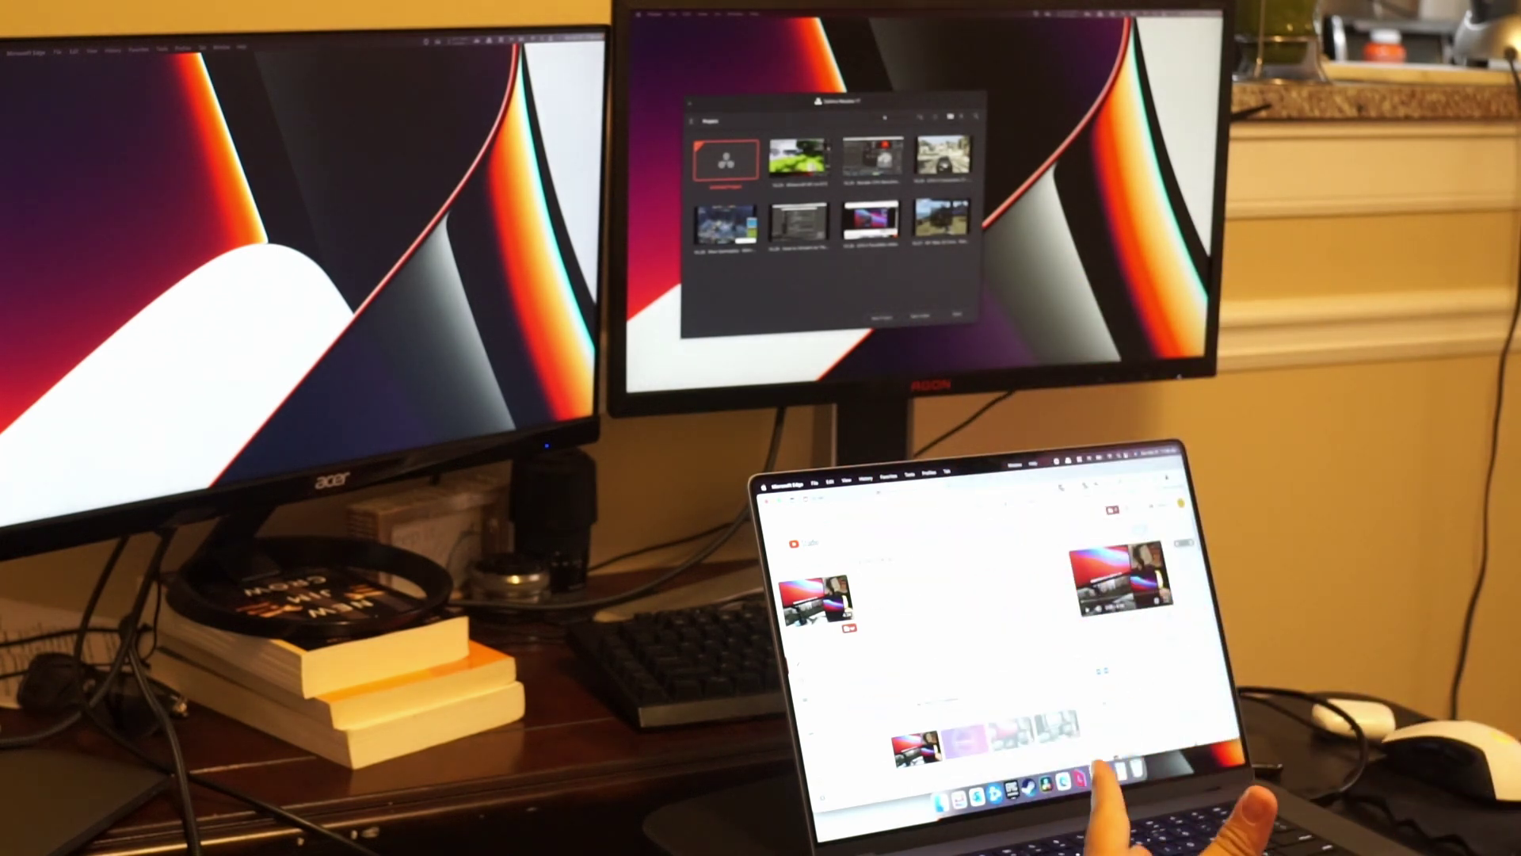
key("super+space")
type("audio")
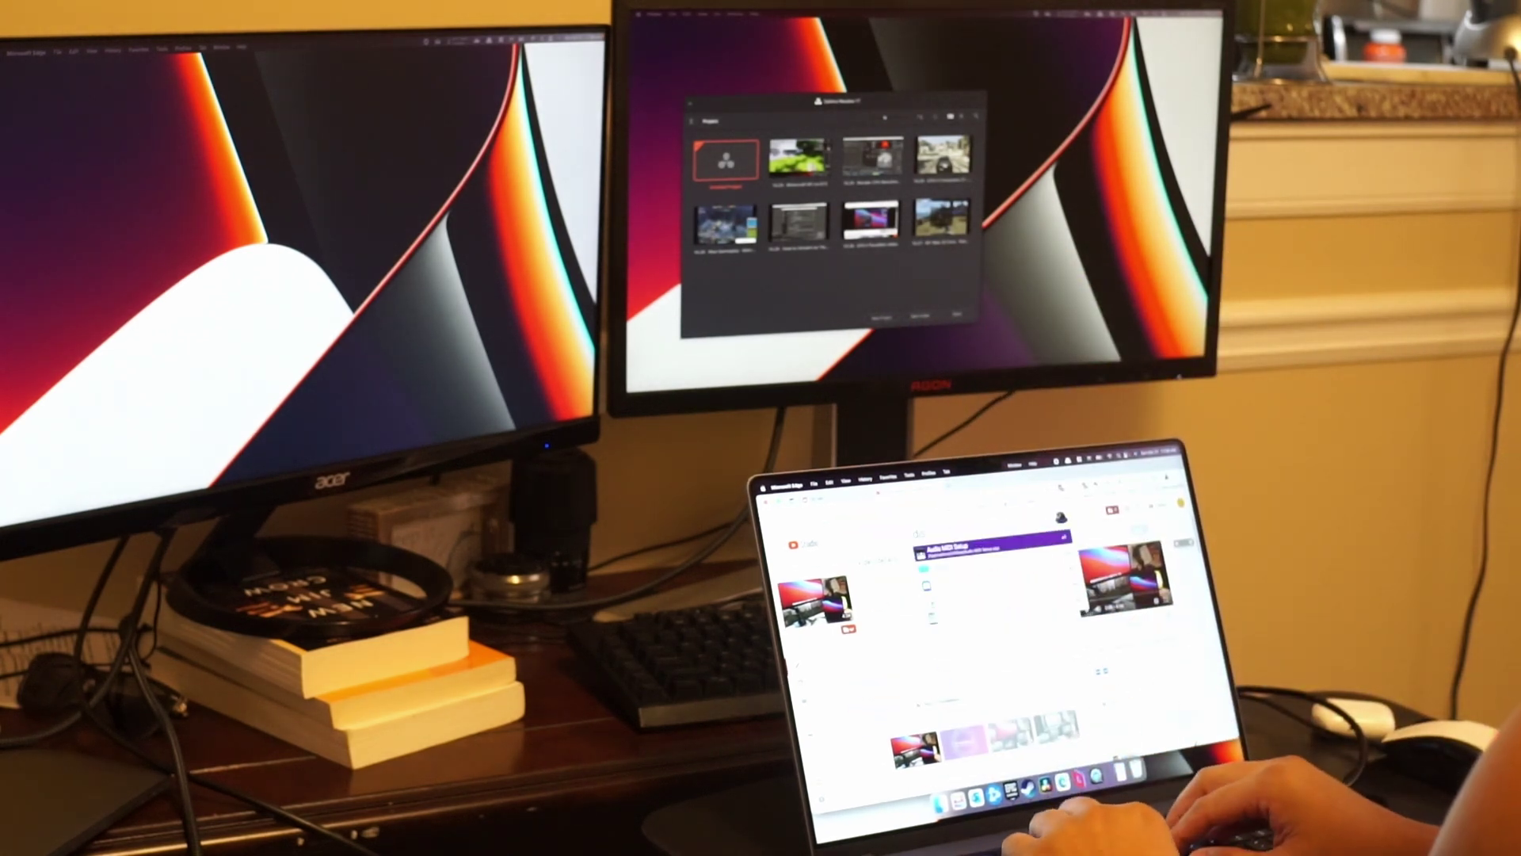
key("Return")
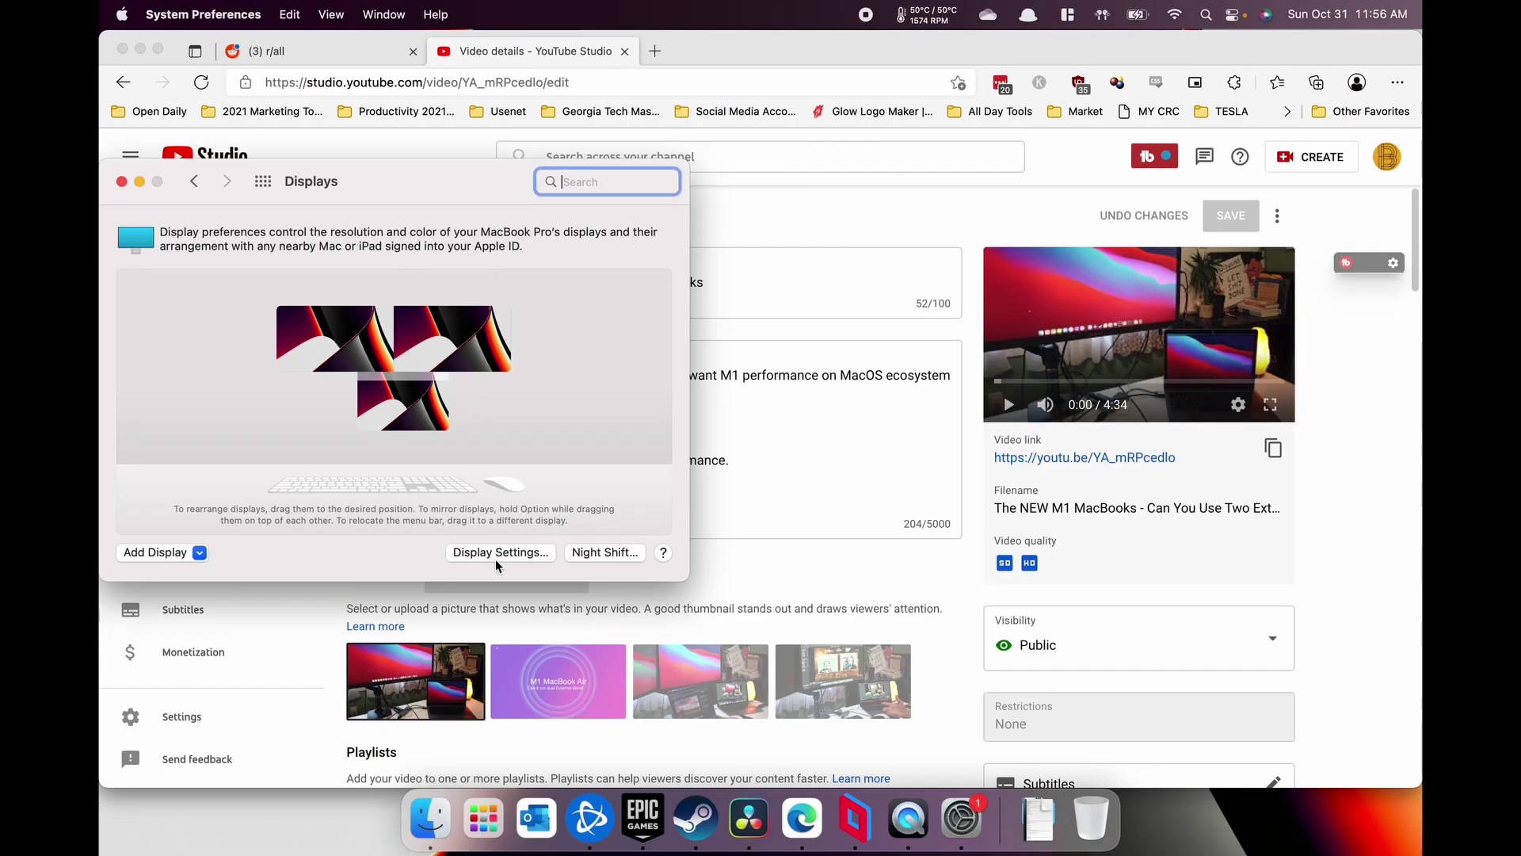
Open the AG241QG4 monitor's display settings and view its 60 and 50 Hertz refresh rates.
left_click(496, 558)
left_click(229, 288)
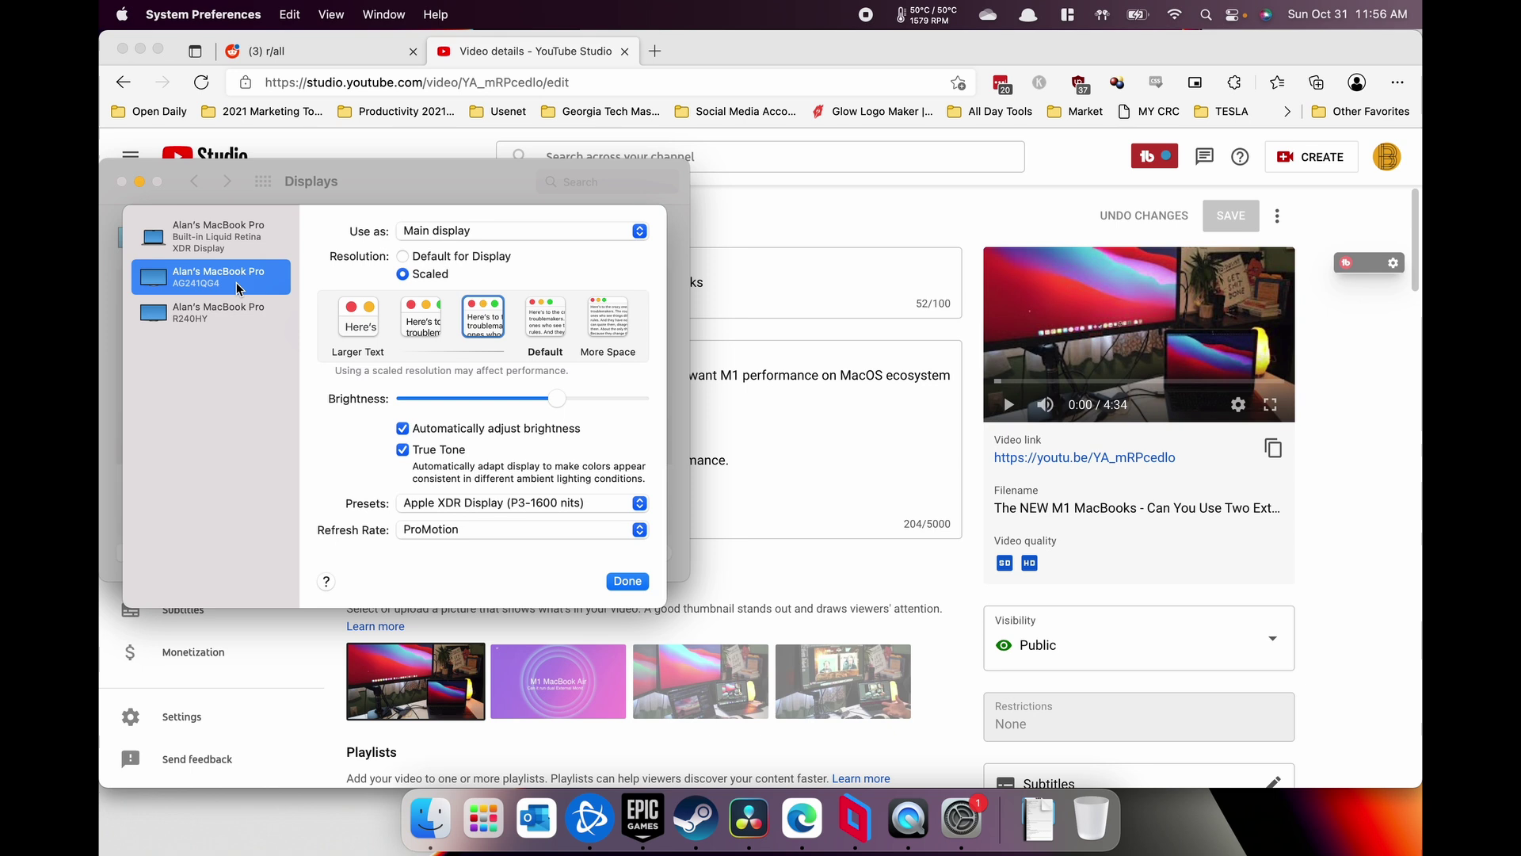
left_click(412, 458)
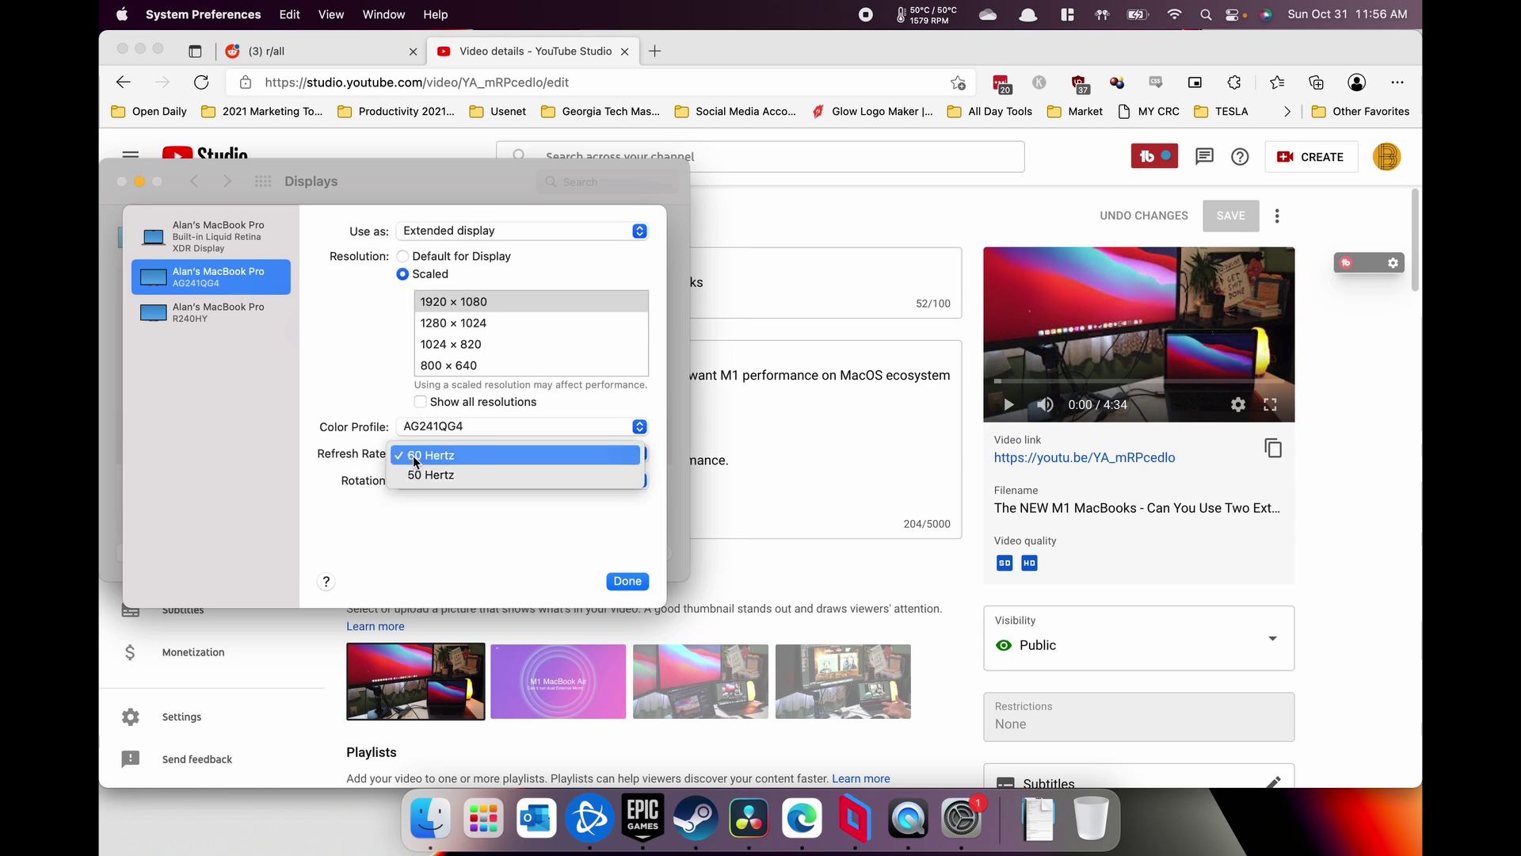
left_click(371, 458)
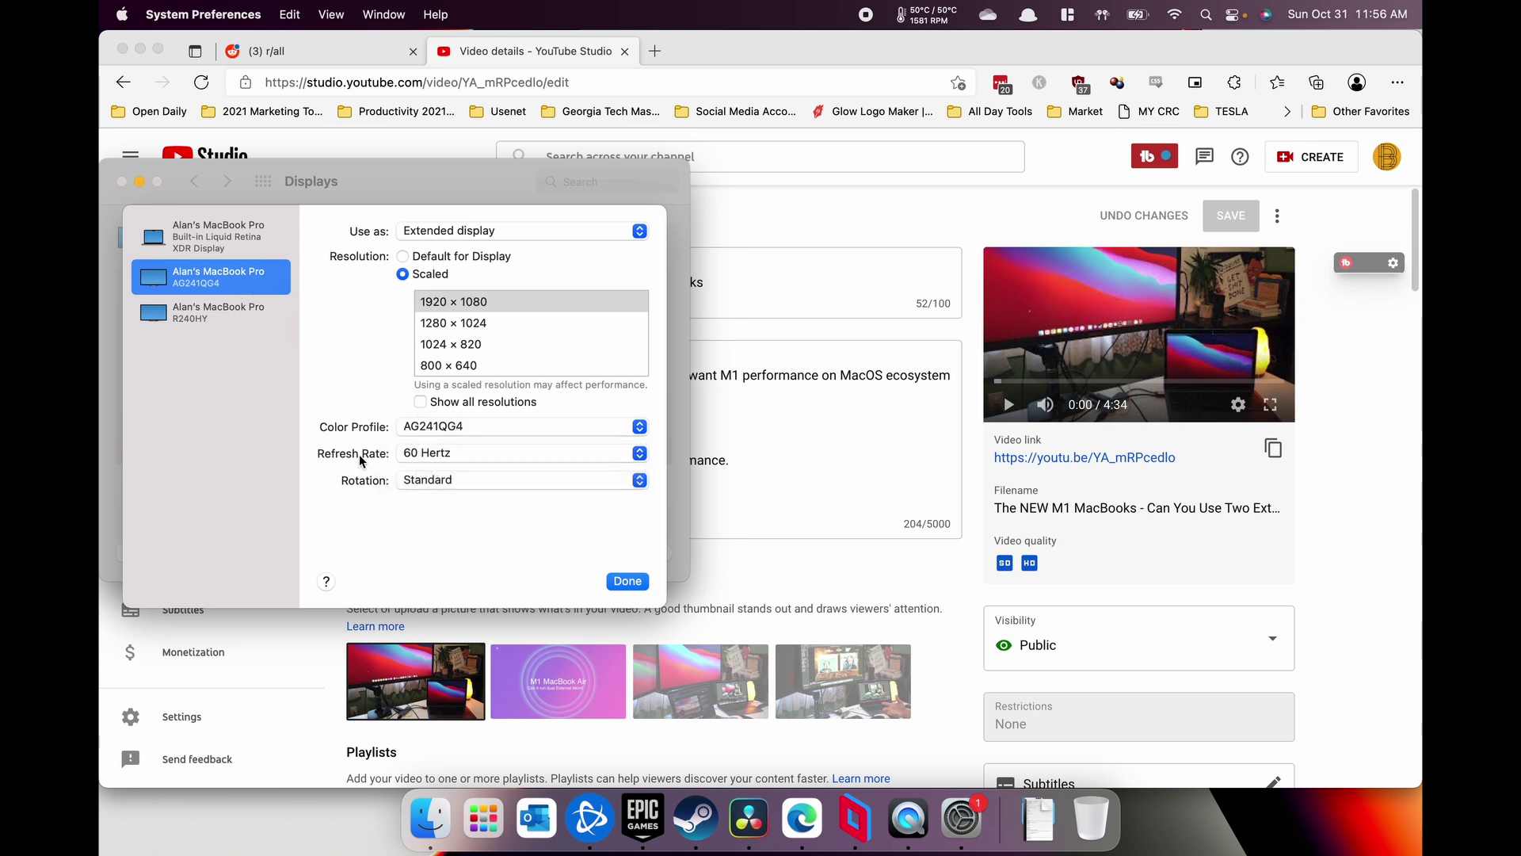
left_click(450, 455)
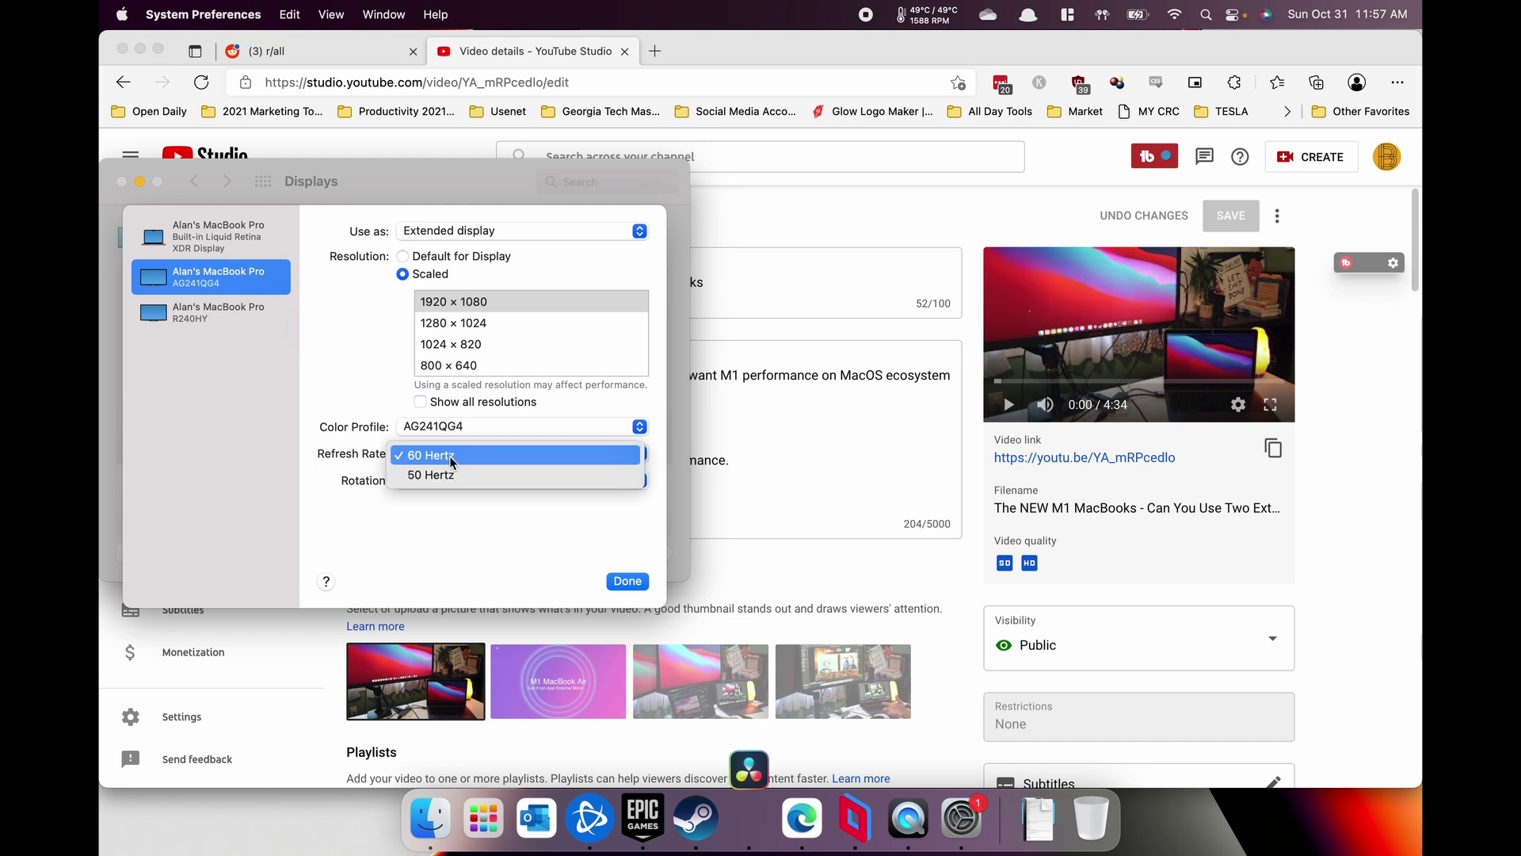
Switch the R240HY monitor to a scaled resolution.
left_click(240, 390)
left_click(233, 316)
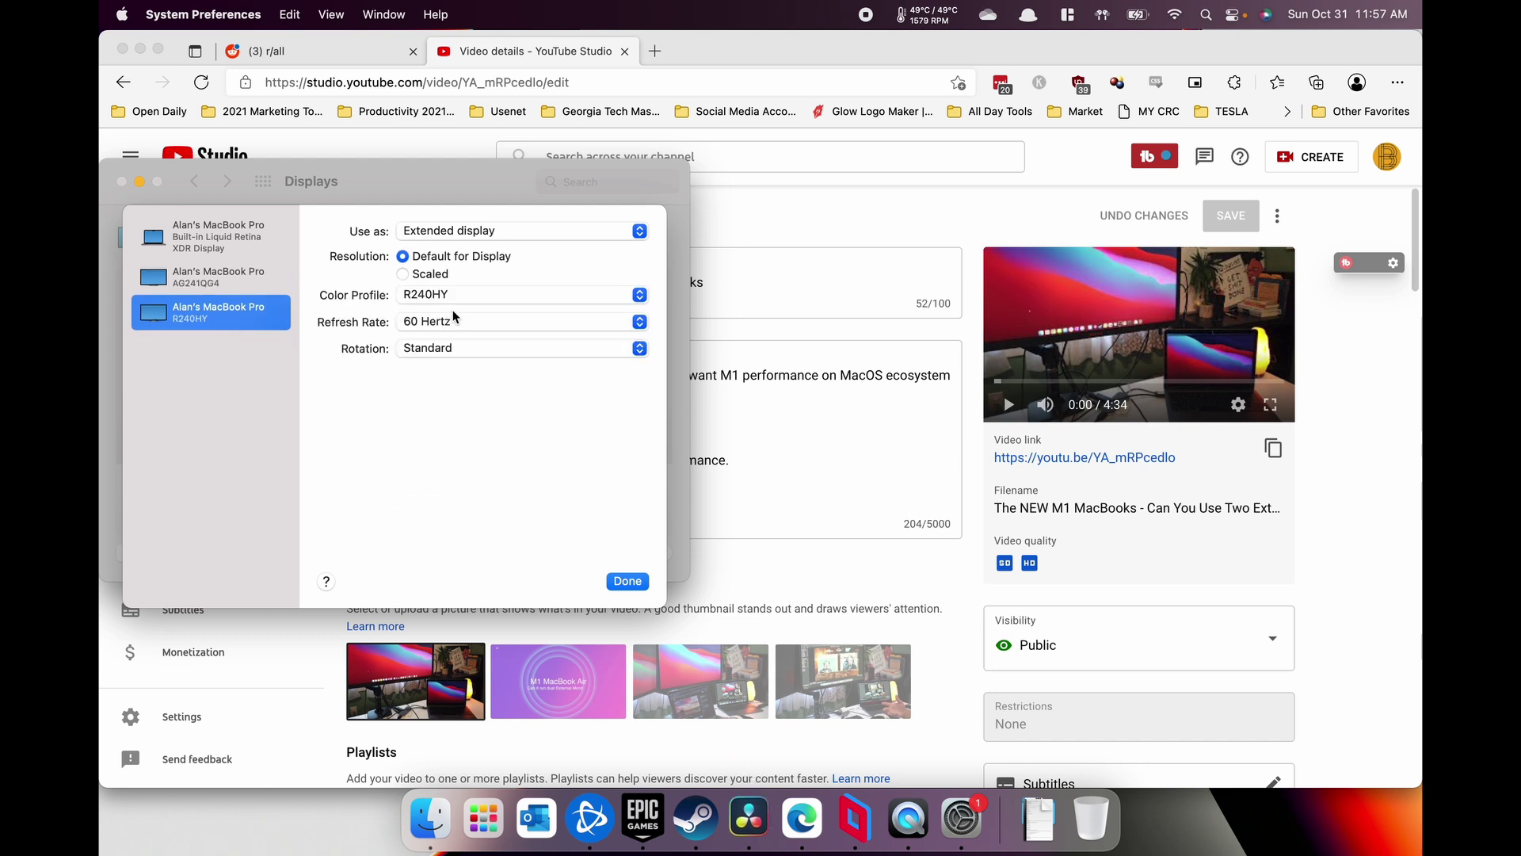
left_click(429, 275)
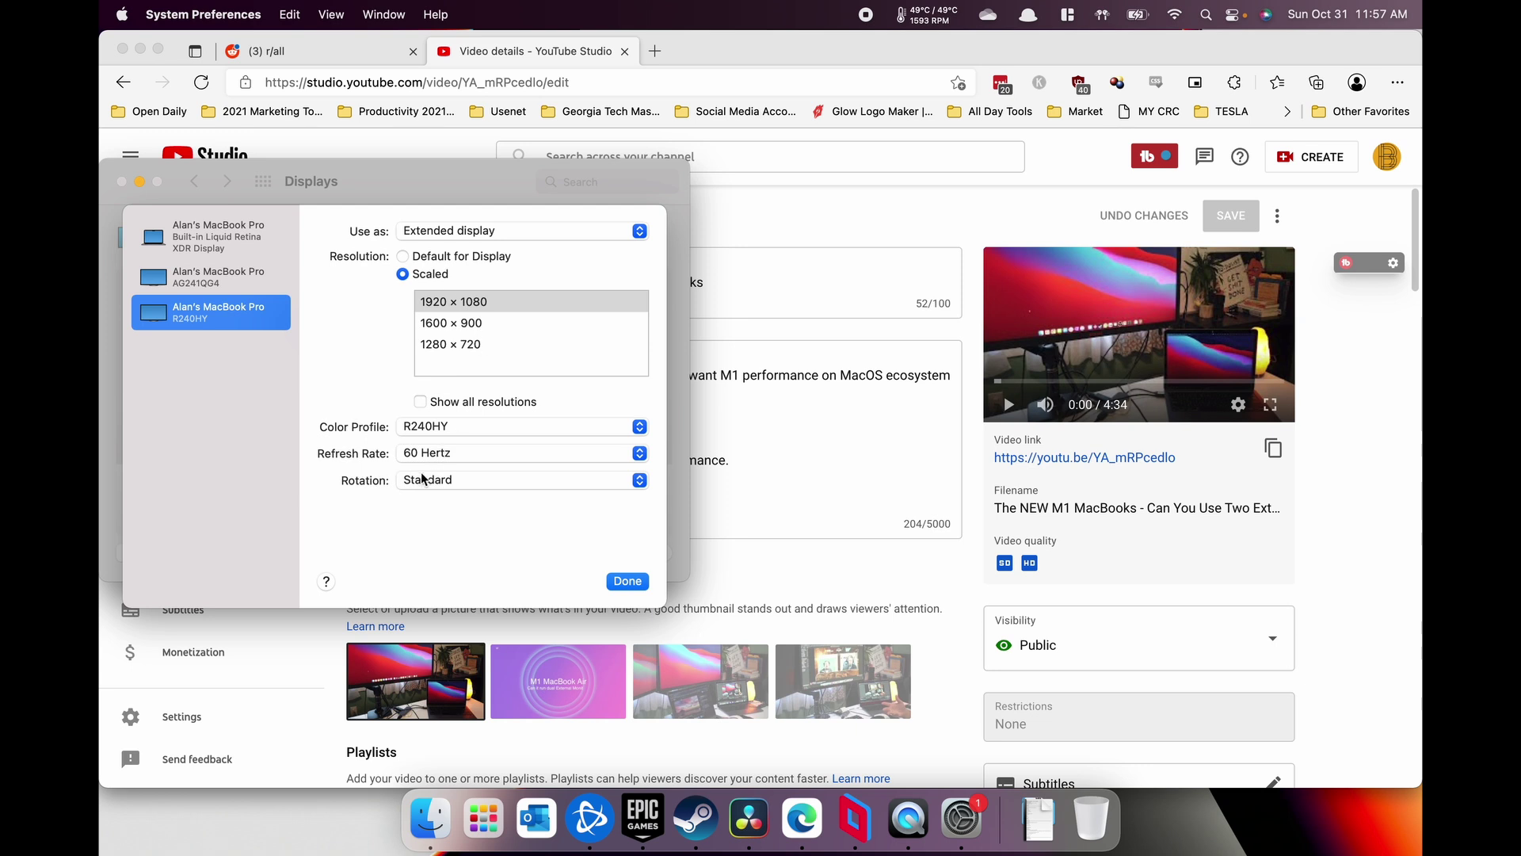
Toggle the AG241QG4's full resolution list on and off, then list its refresh rates.
left_click(232, 287)
left_click(460, 408)
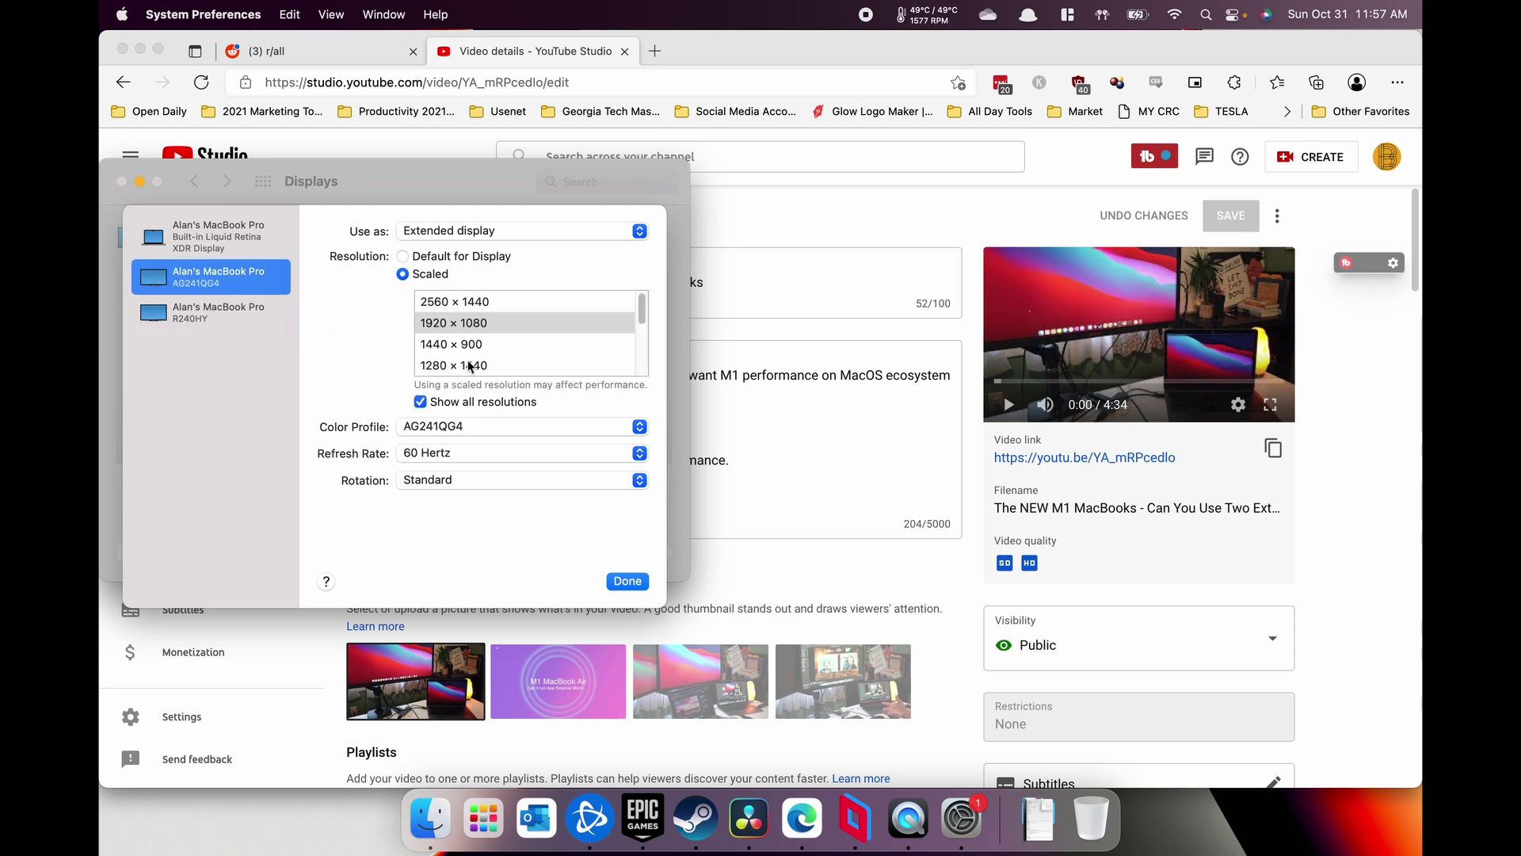
left_click(466, 404)
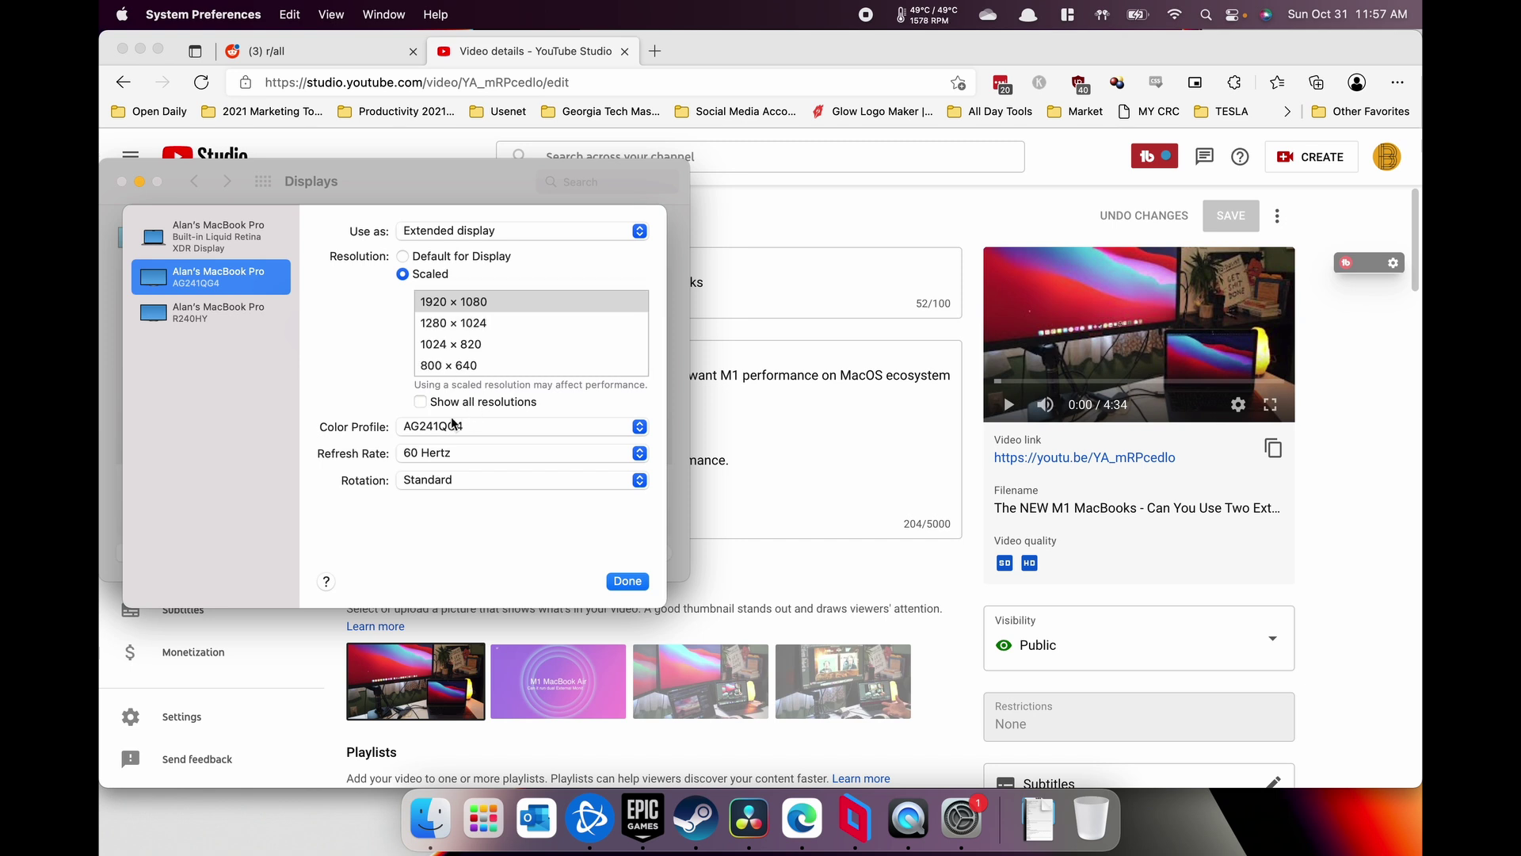
left_click(433, 453)
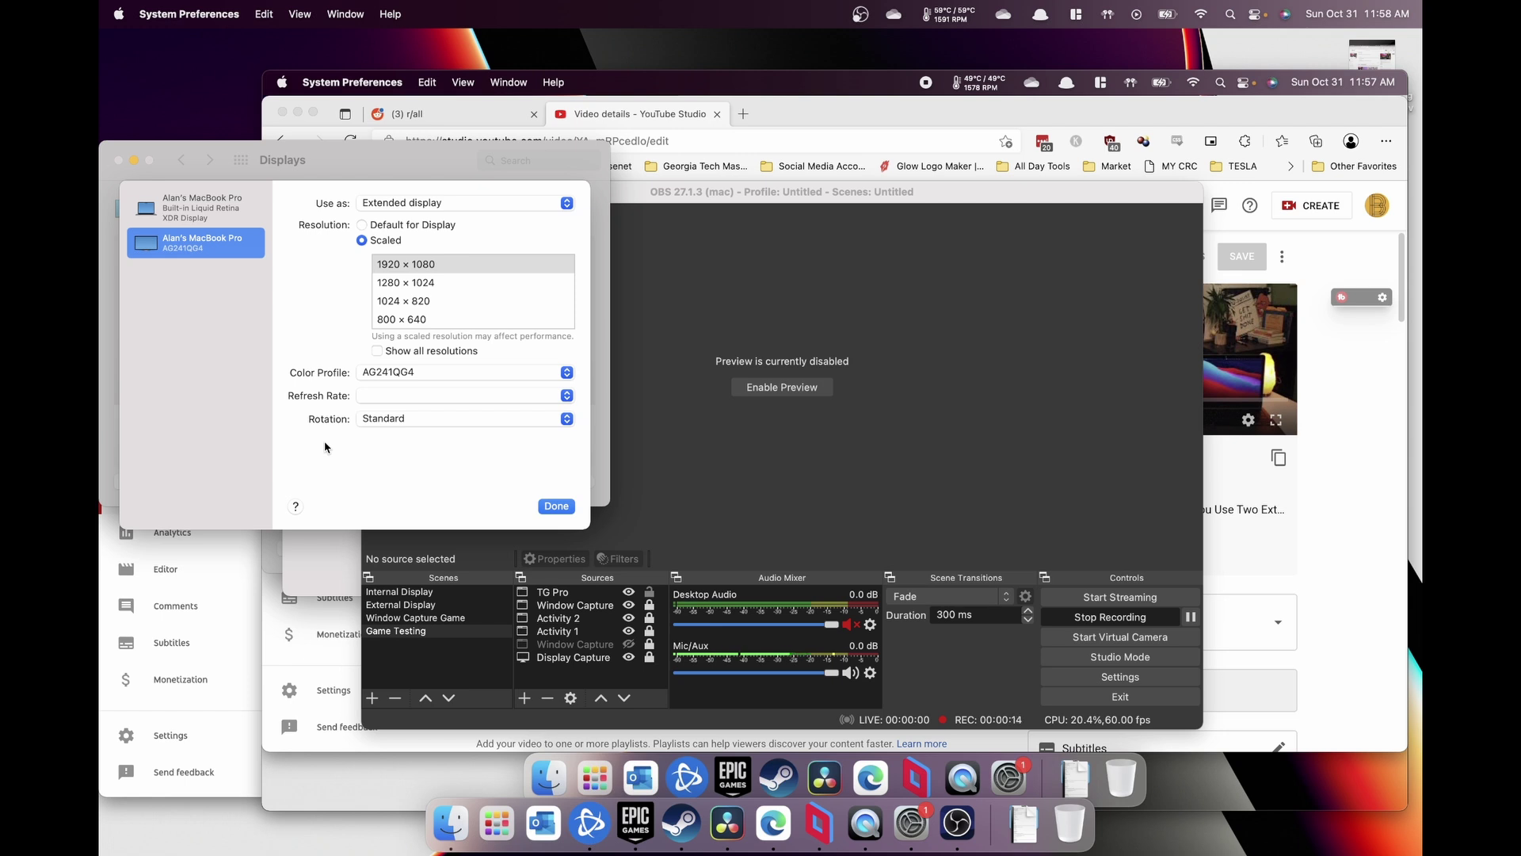
Set the AG241QG4 to 144 Hertz and turn on Show all resolutions.
left_click(383, 399)
left_click(383, 401)
left_click(399, 402)
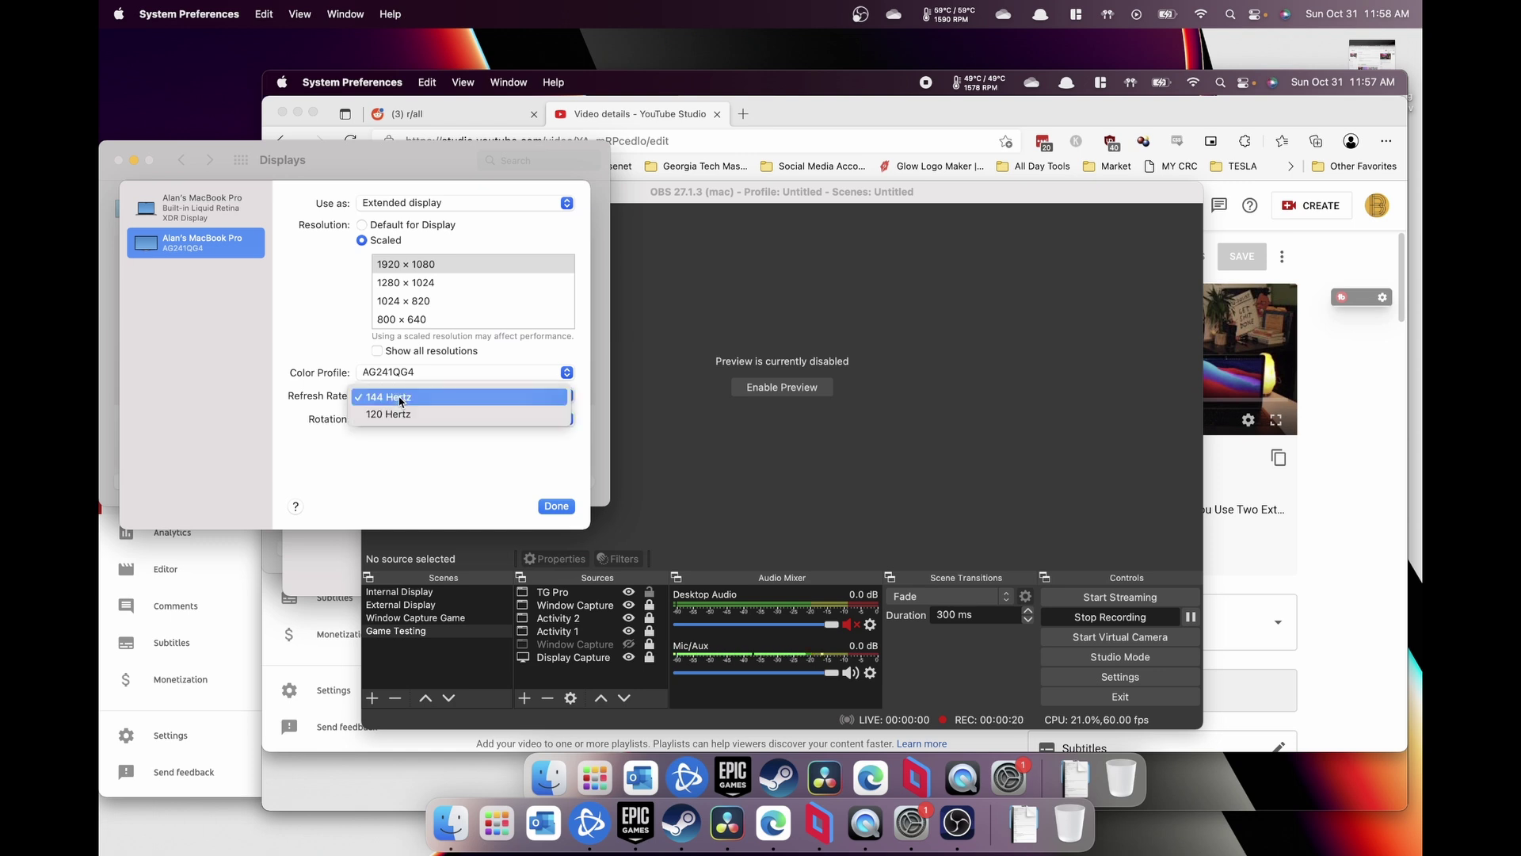
left_click(384, 400)
left_click(421, 352)
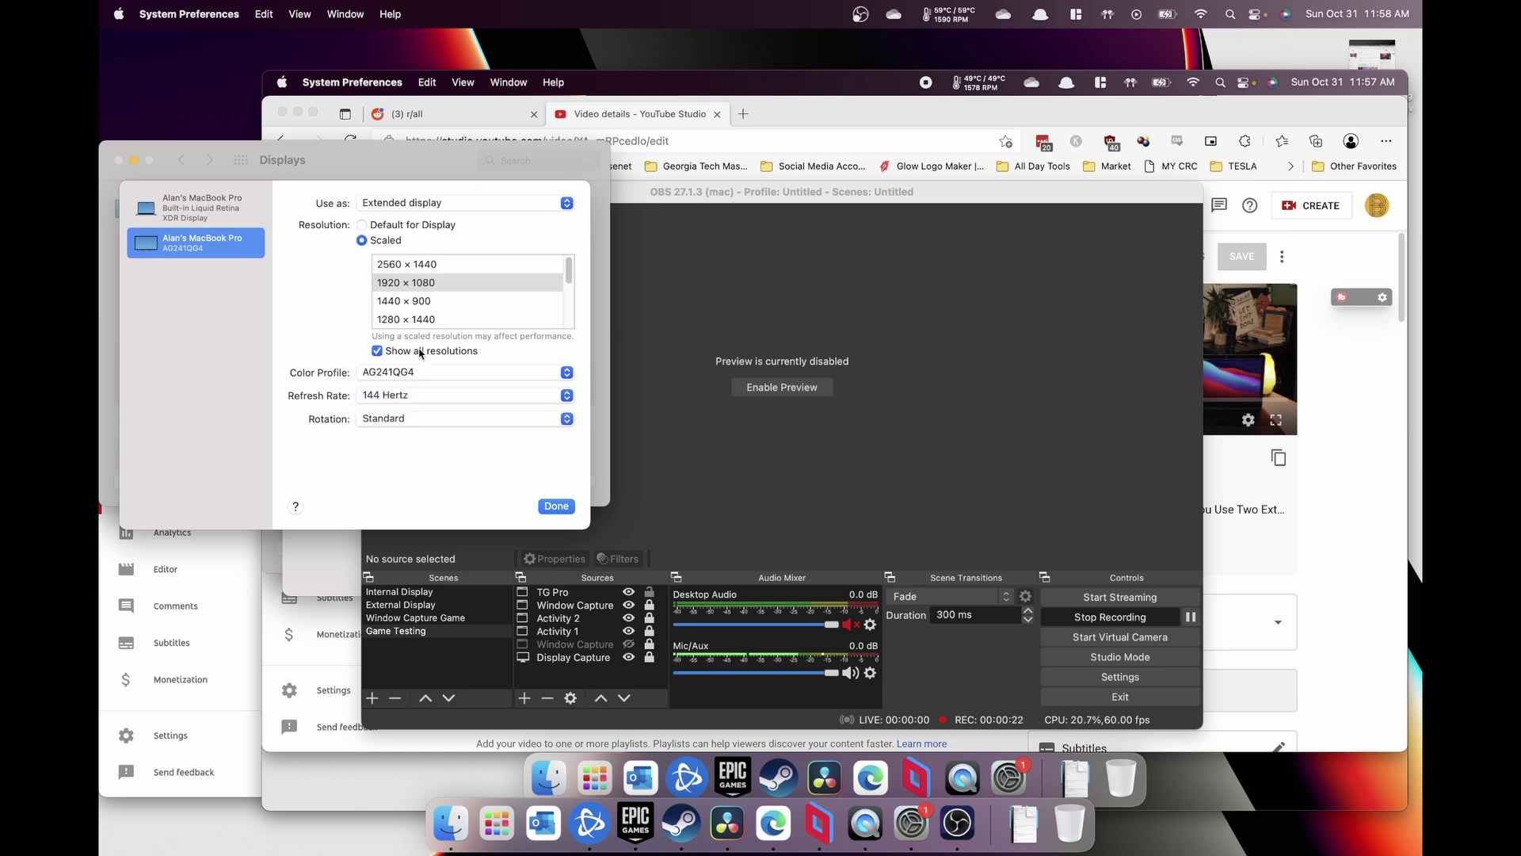
left_click(389, 404)
left_click(285, 415)
Set the built-in display to scaled, then confirm AG241QG4 offers 144, 120, 100 and 60 Hertz.
left_click(228, 206)
left_click(380, 241)
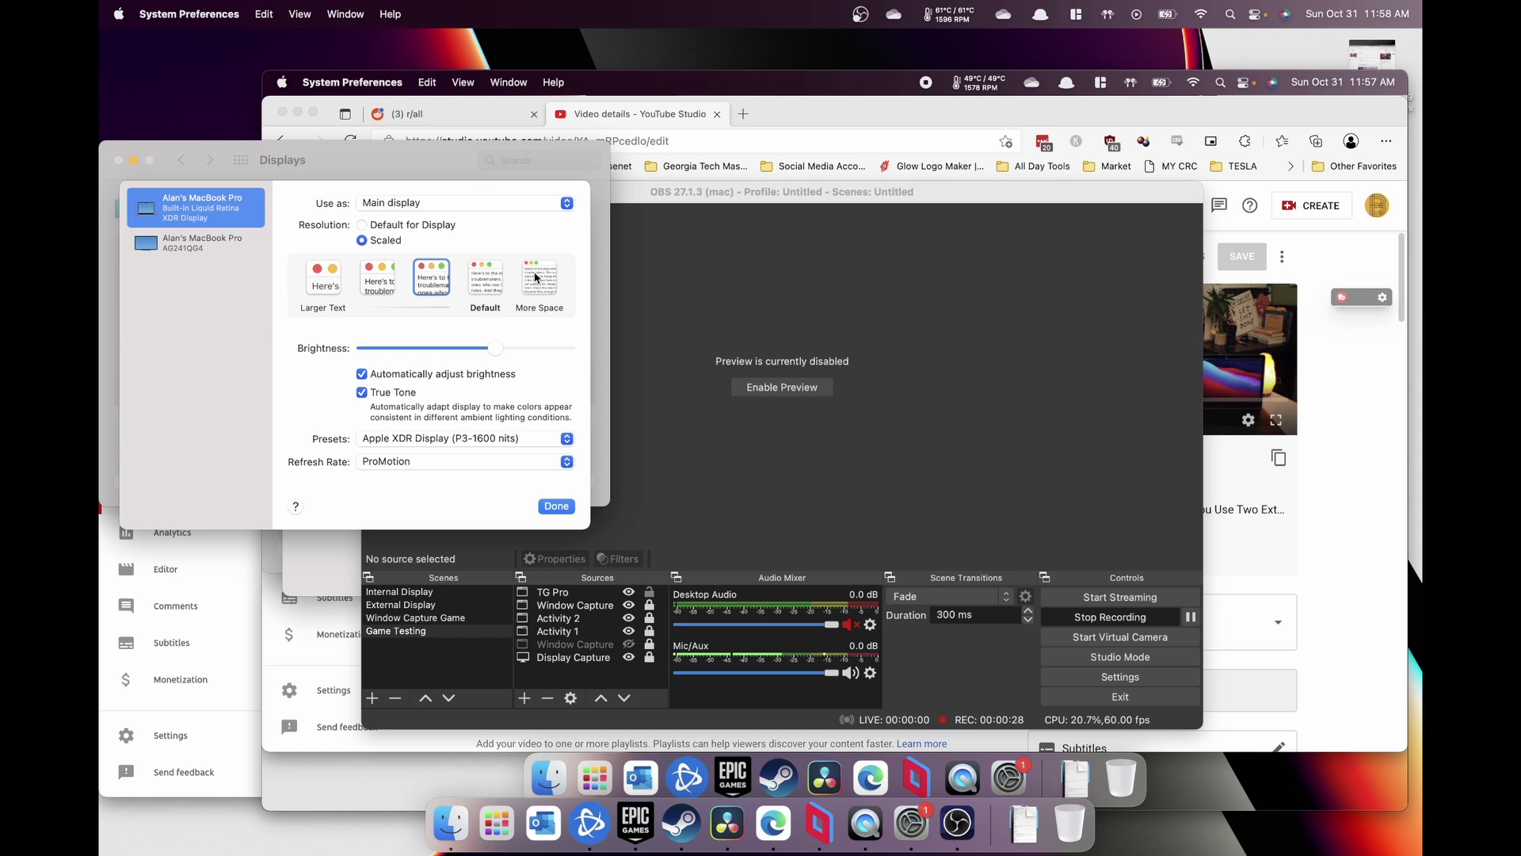
left_click(207, 251)
left_click(377, 399)
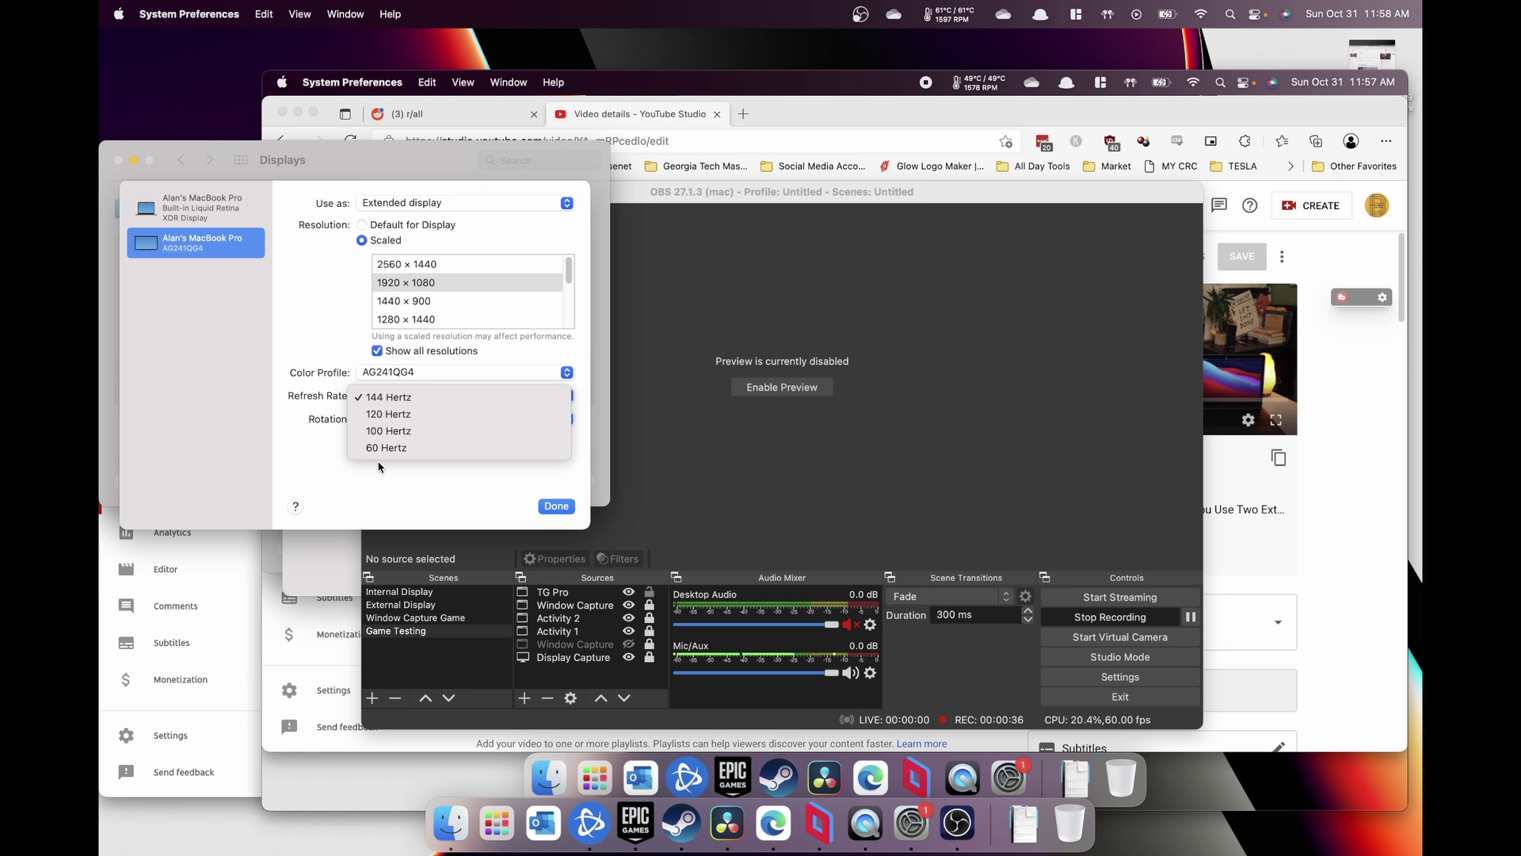
left_click(403, 495)
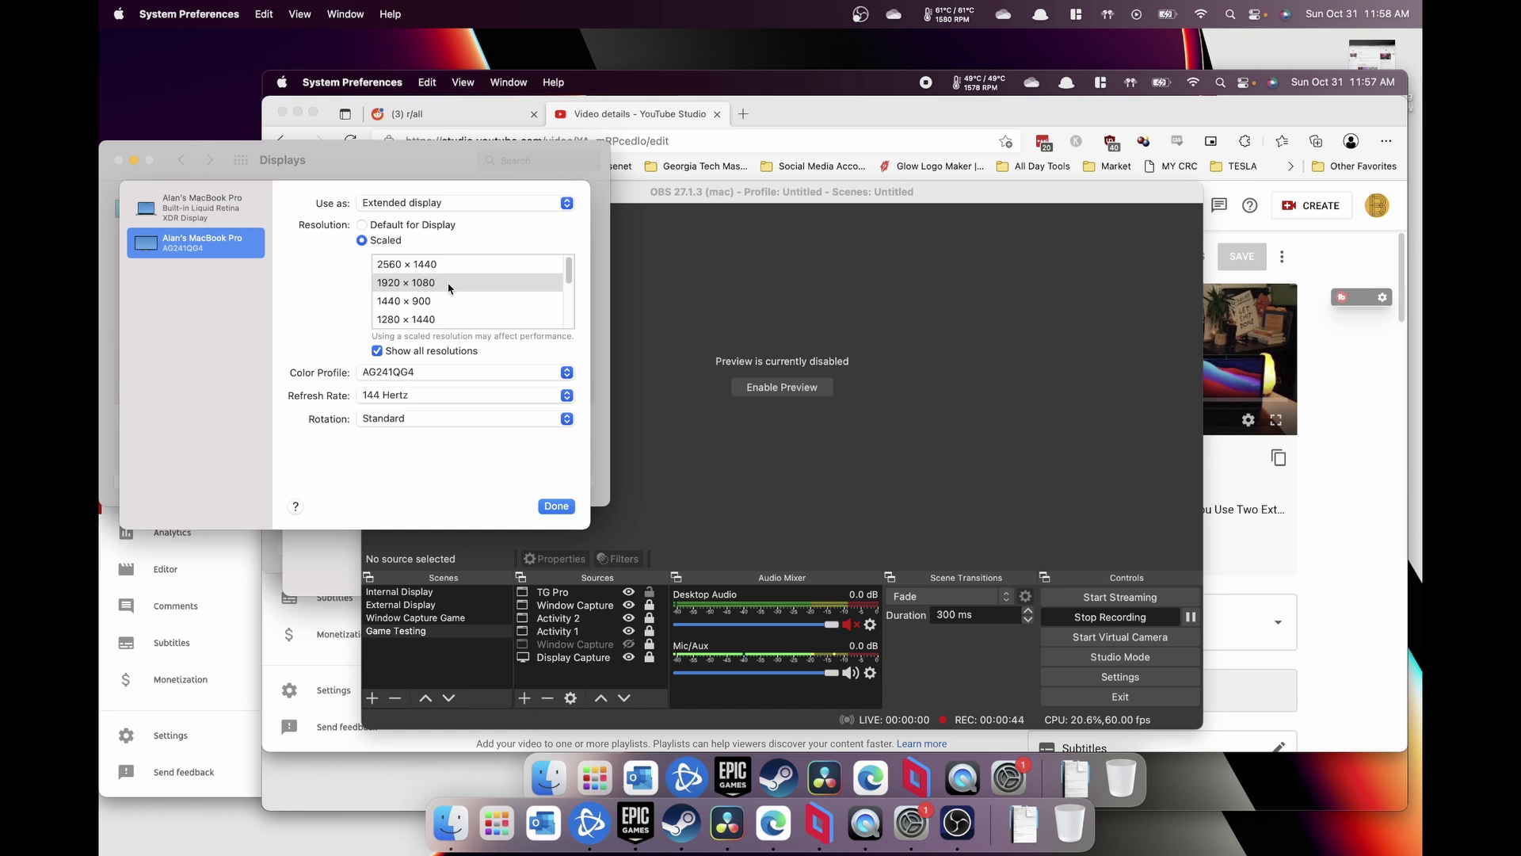
List the AG241QG4 monitor's refresh rates once more.
left_click(411, 399)
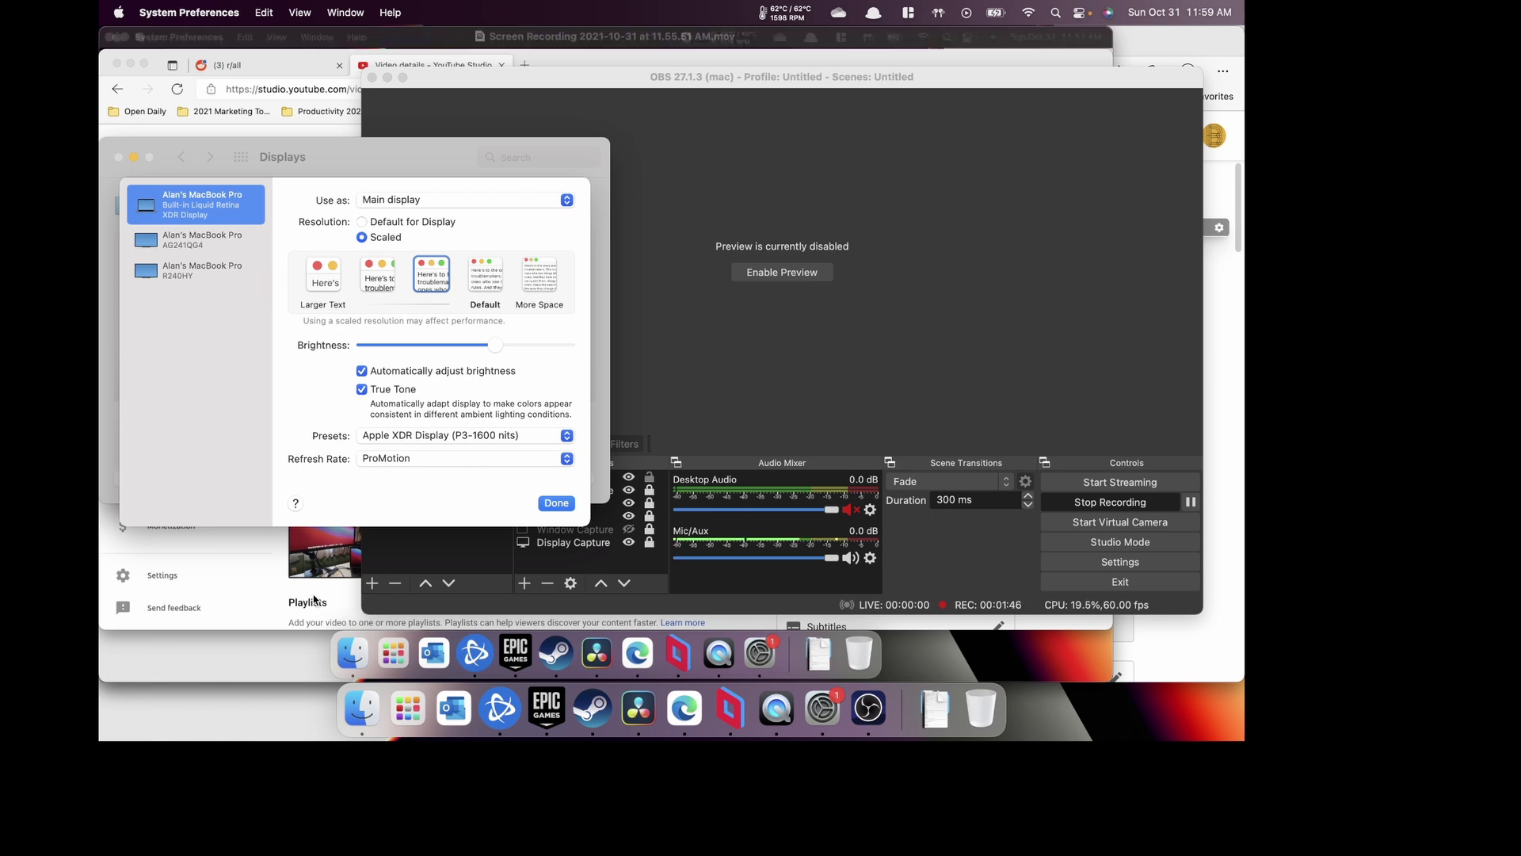
Bring the QuickTime Player screen recording forward and resume its playback.
left_click(351, 603)
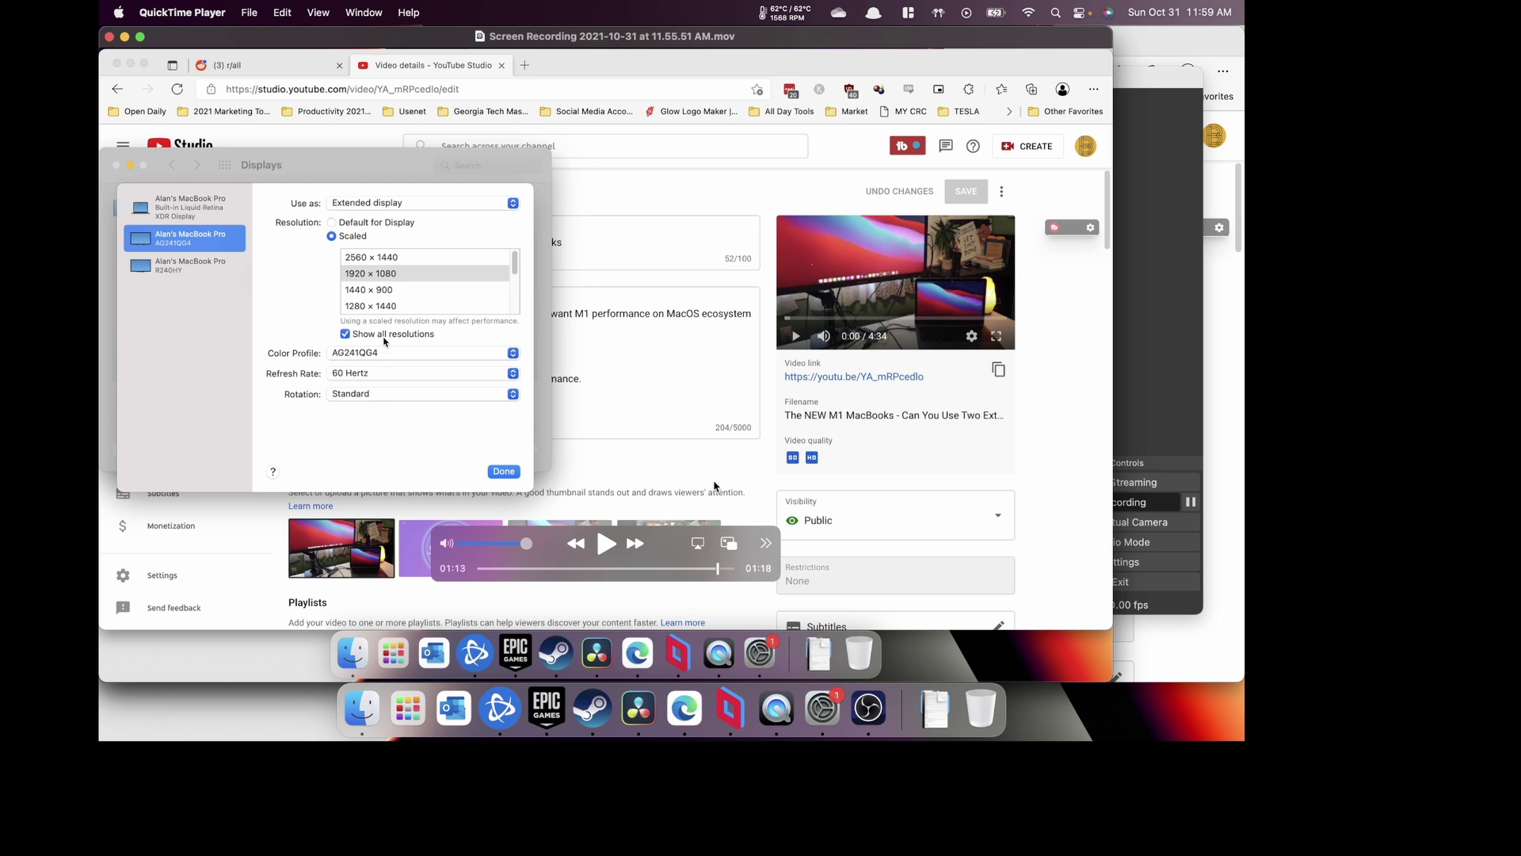
key("space")
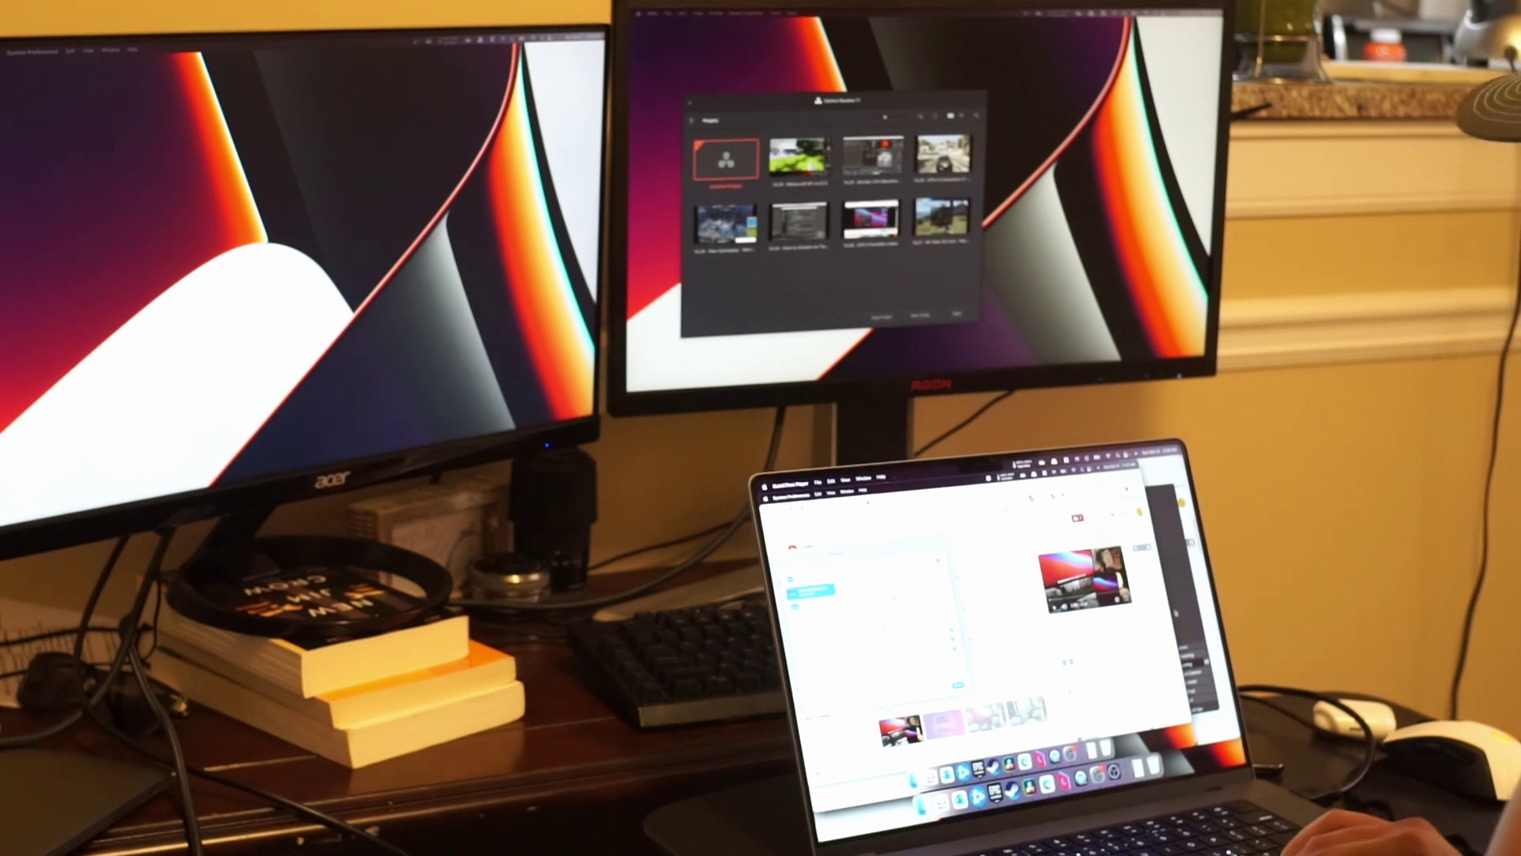
Switch the MacBook to the OBS window.
key("super+Tab")
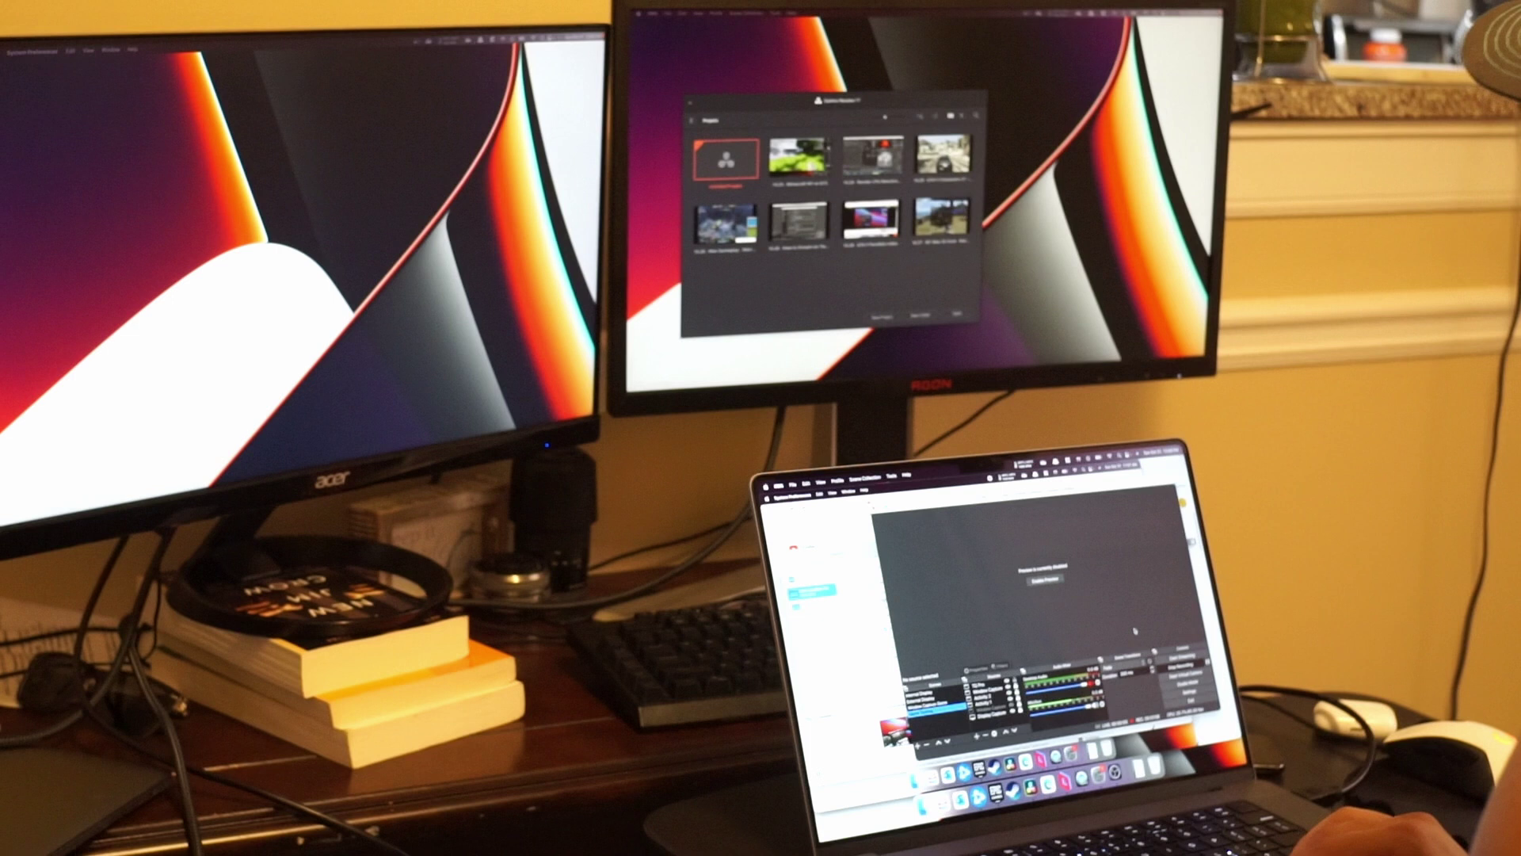